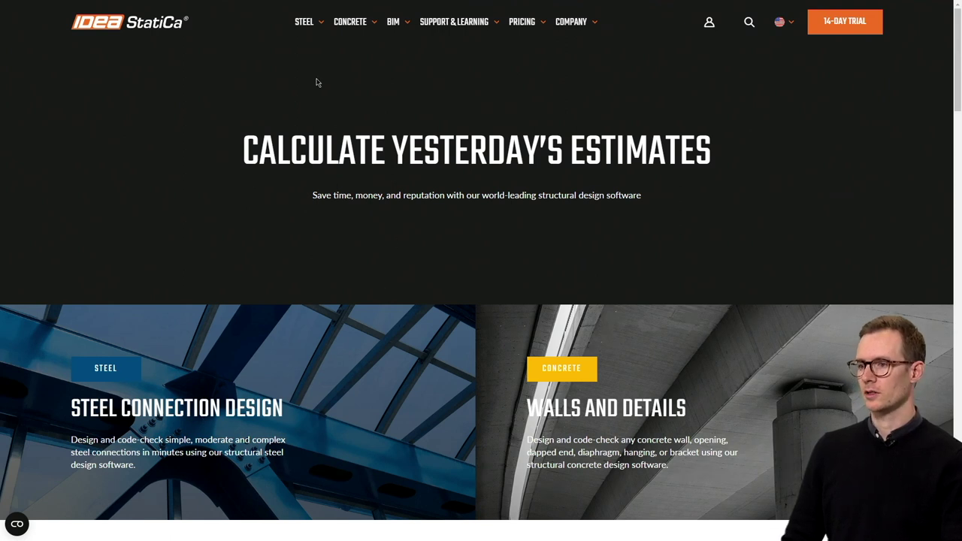
- Go from the website's STEEL menu to Connection Library and launch Try Connection Library
{"action": "mouse_move", "coordinate": [307, 30]}
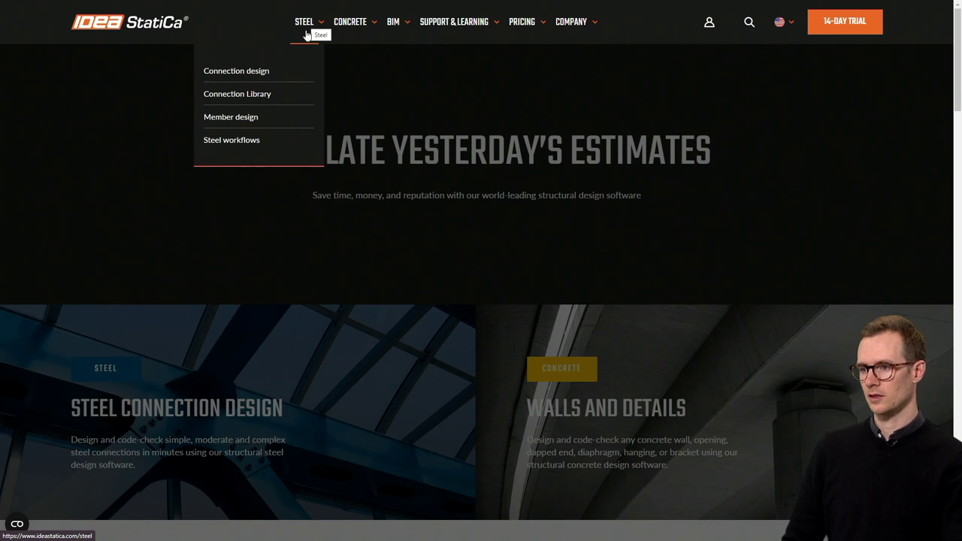
{"action": "left_click", "coordinate": [238, 100]}
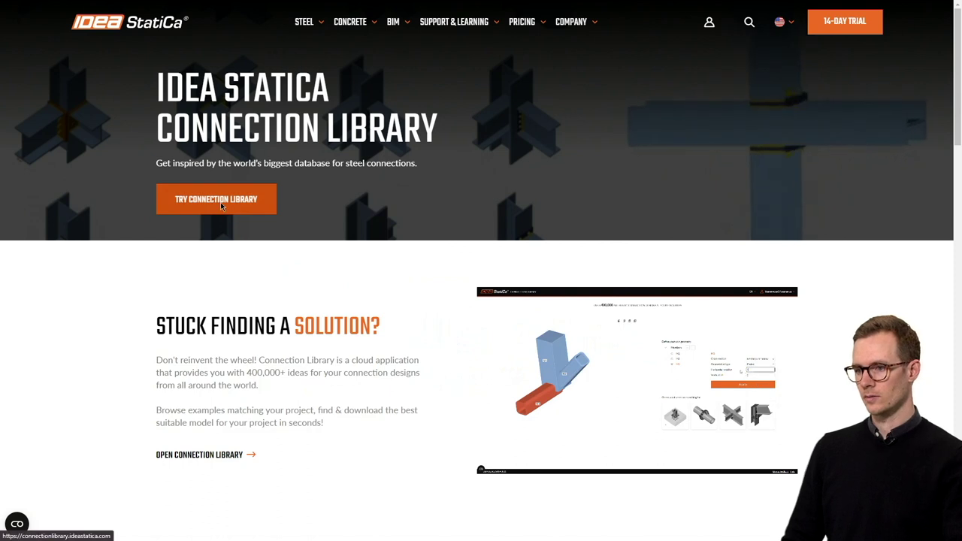
{"action": "left_click", "coordinate": [220, 203]}
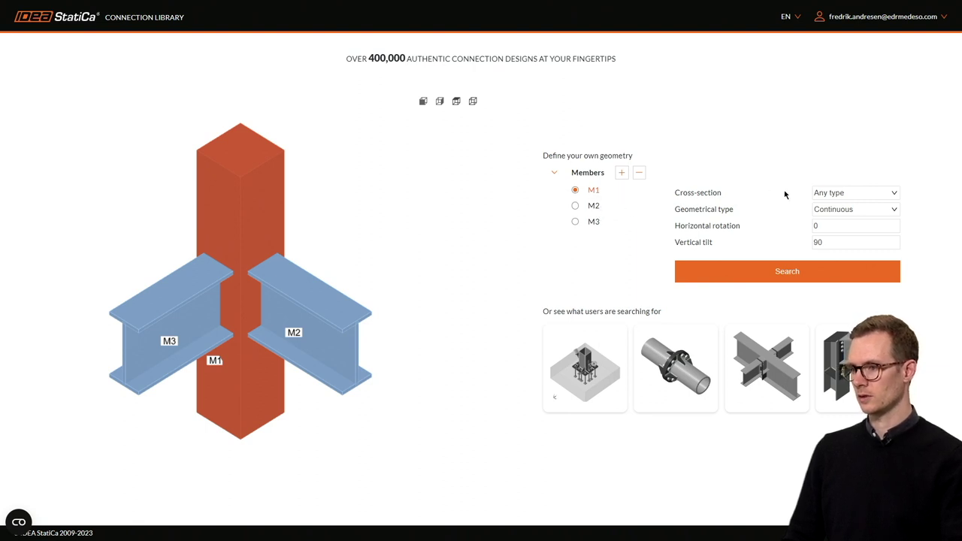
- Make column M1 an I-shape and M3 a rectangular hollow brace with rotation 0 and tilt 45°
{"action": "left_click", "coordinate": [862, 194]}
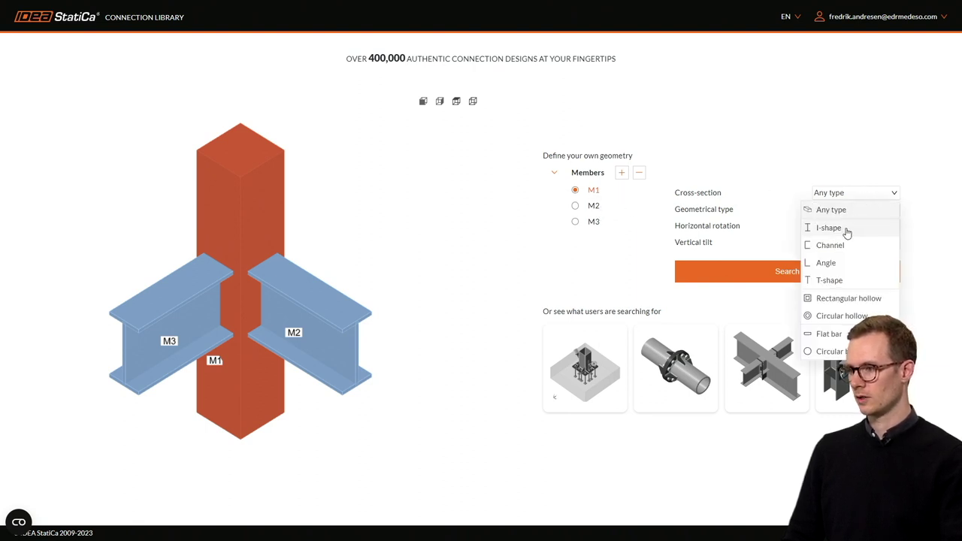
{"action": "left_click", "coordinate": [847, 228]}
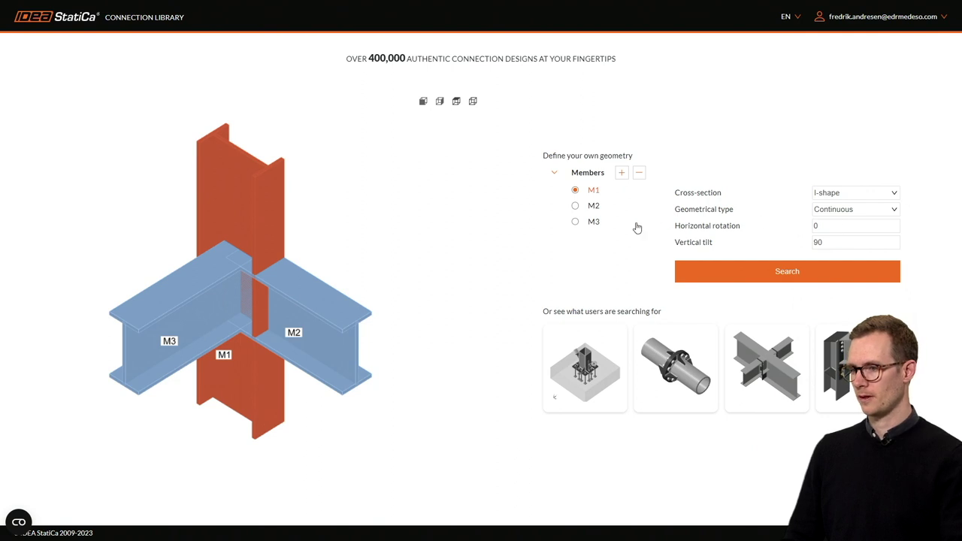
{"action": "left_click", "coordinate": [200, 294]}
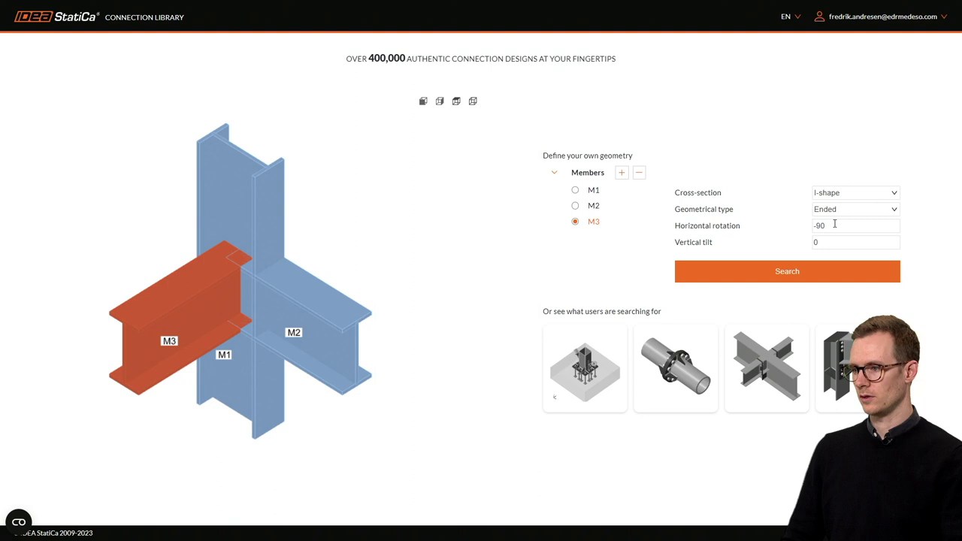
{"action": "left_click_drag", "start_coordinate": [835, 224], "coordinate": [801, 230]}
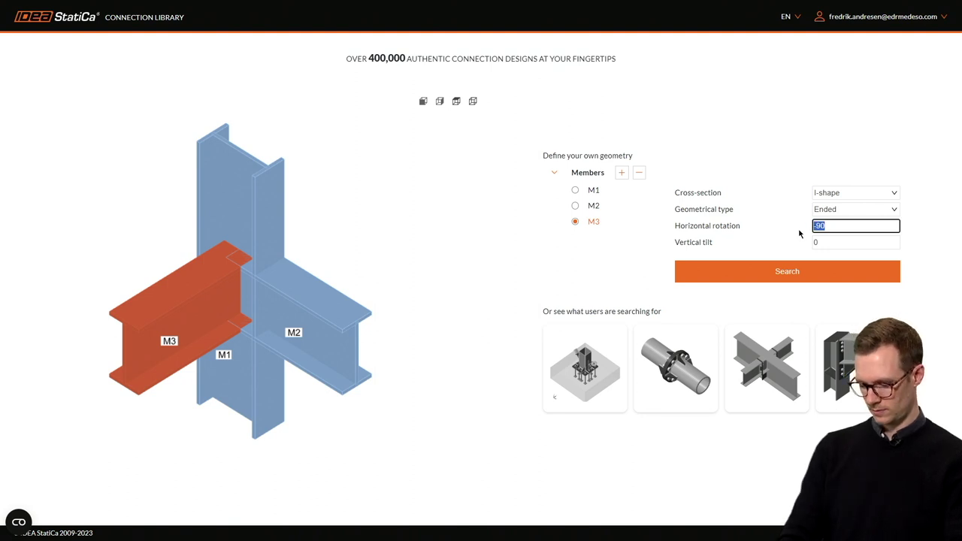
{"action": "type", "text": "0"}
{"action": "key", "text": "Tab"}
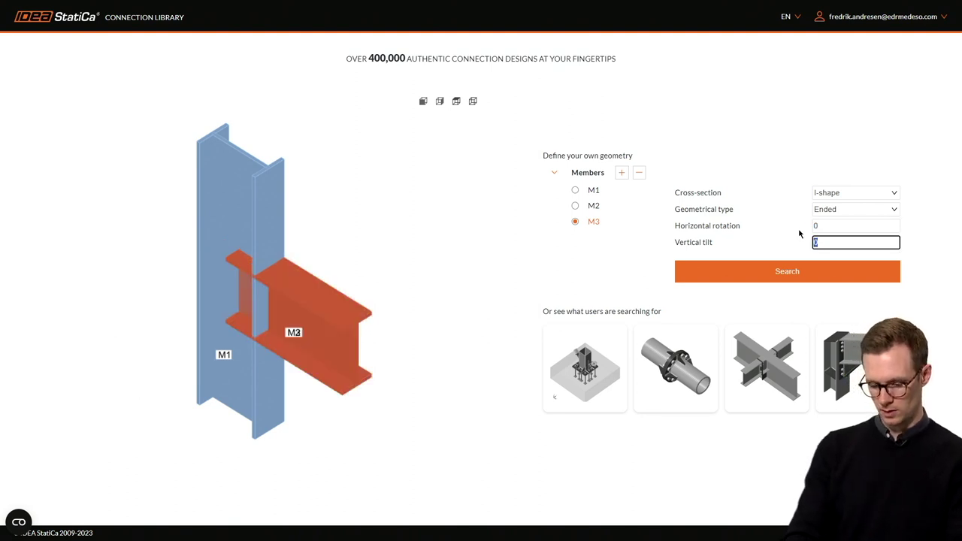
{"action": "type", "text": "45"}
{"action": "key", "text": "Tab"}
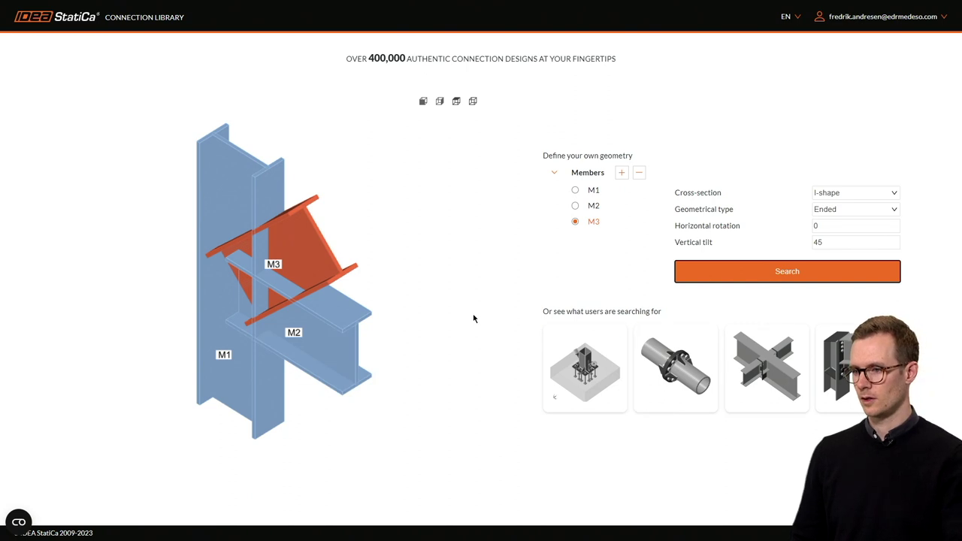
{"action": "left_click", "coordinate": [827, 195]}
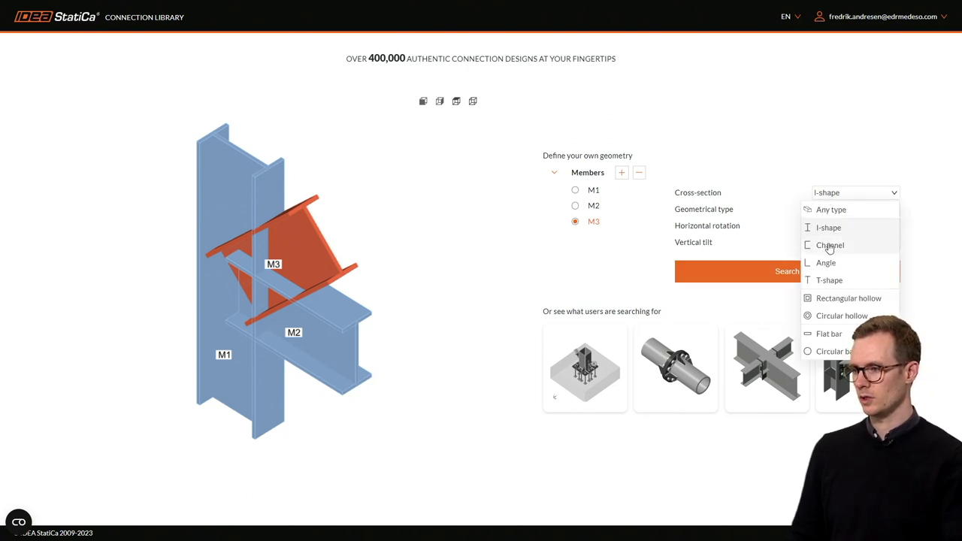
{"action": "left_click", "coordinate": [841, 299]}
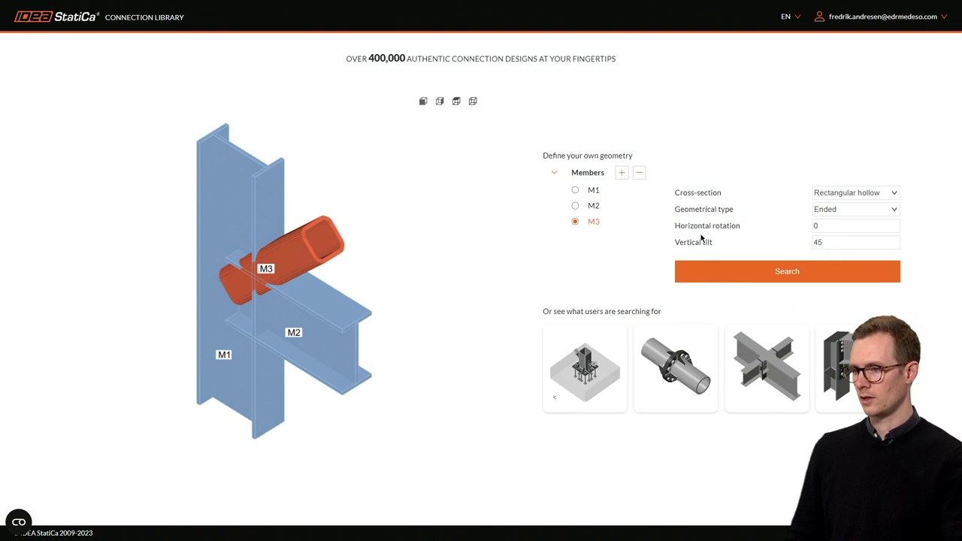
- Add a fourth member M4 with a vertical tilt of -45°
{"action": "left_click", "coordinate": [620, 174]}
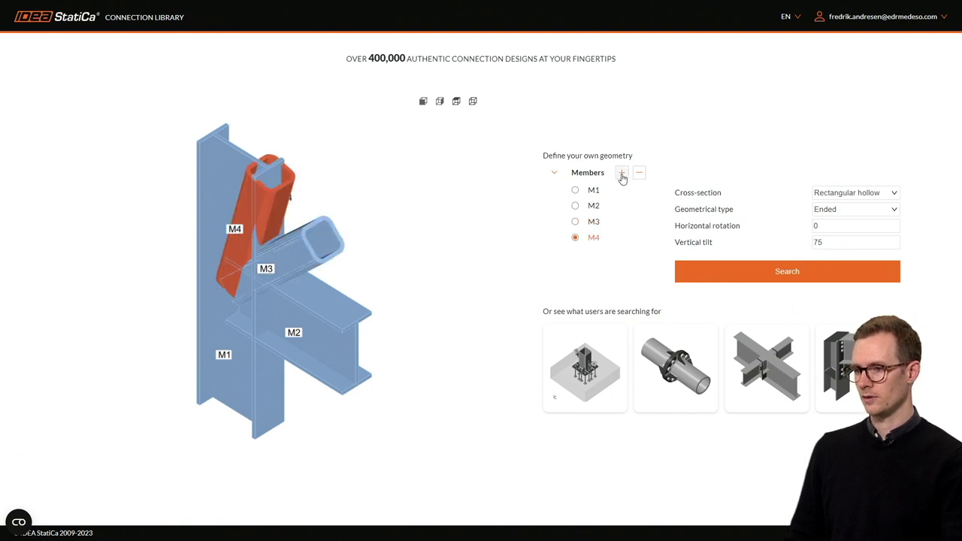
{"action": "double_click", "coordinate": [831, 242]}
{"action": "type", "text": "-45"}
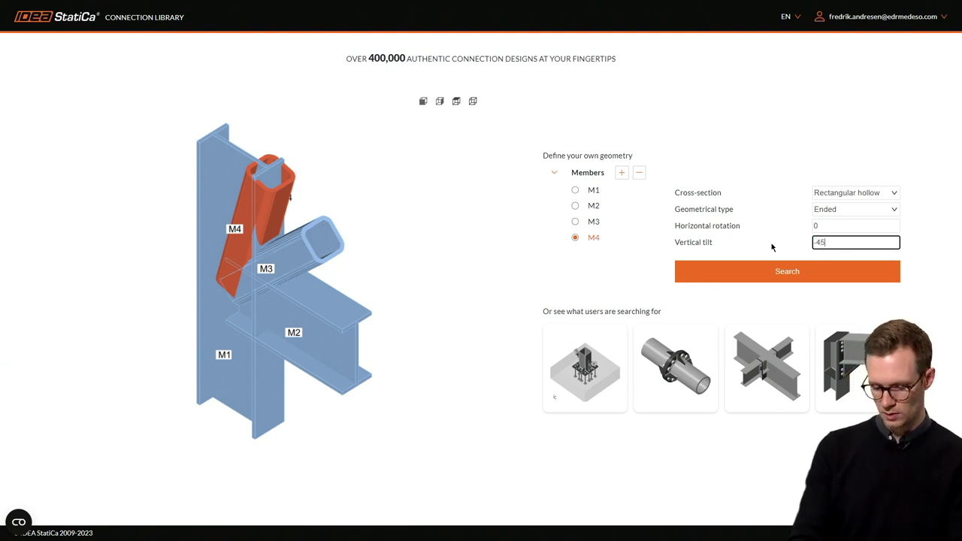
{"action": "key", "text": "Tab"}
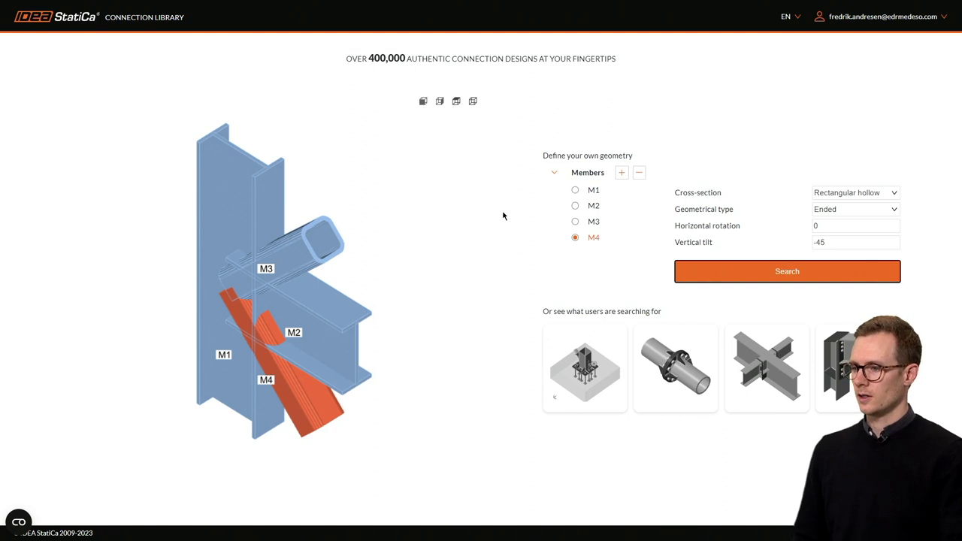
- Search the library, browse the 318 results, and open the second design in the top row
{"action": "left_click", "coordinate": [749, 274]}
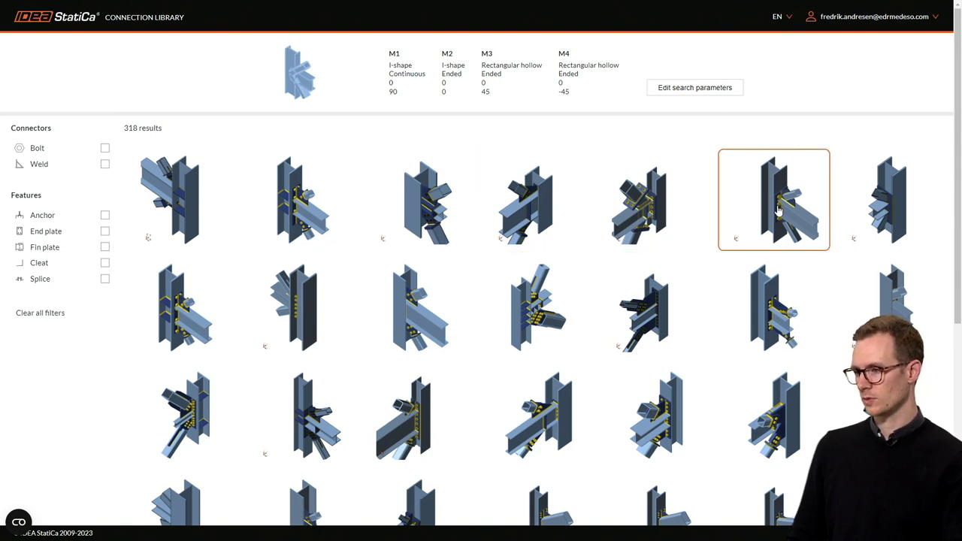
{"action": "scroll", "coordinate": [774, 215], "scroll_direction": "down", "scroll_amount": 2}
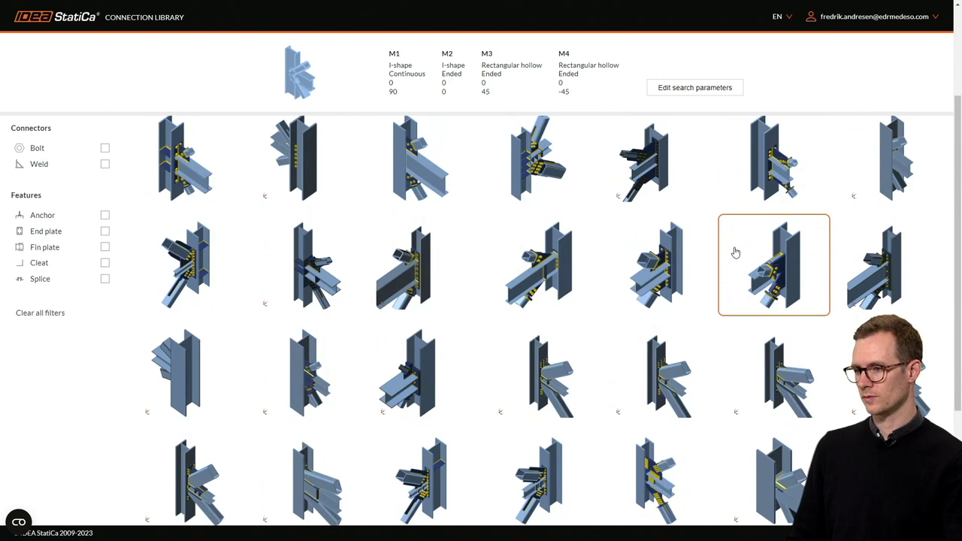
{"action": "scroll", "coordinate": [736, 252], "scroll_direction": "down", "scroll_amount": 1}
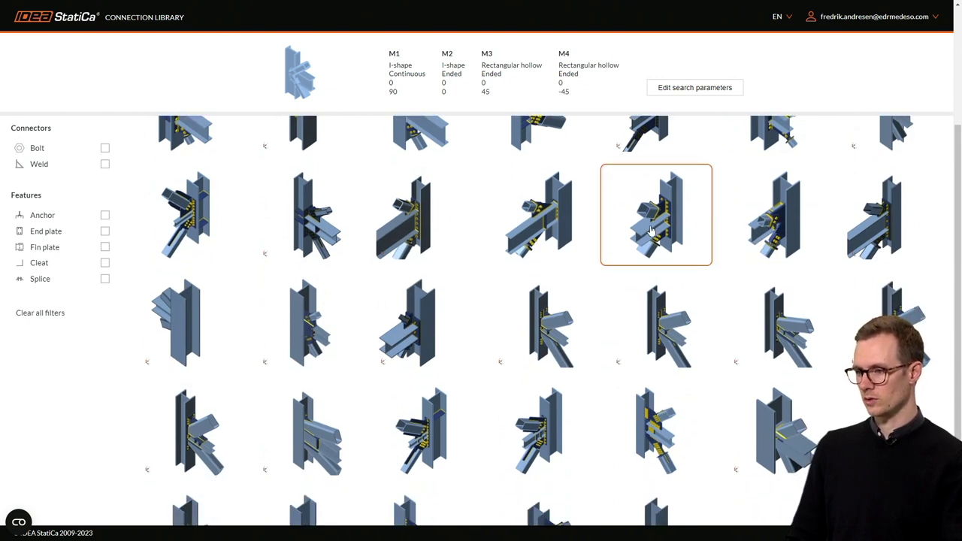
{"action": "scroll", "coordinate": [651, 230], "scroll_direction": "down", "scroll_amount": 2}
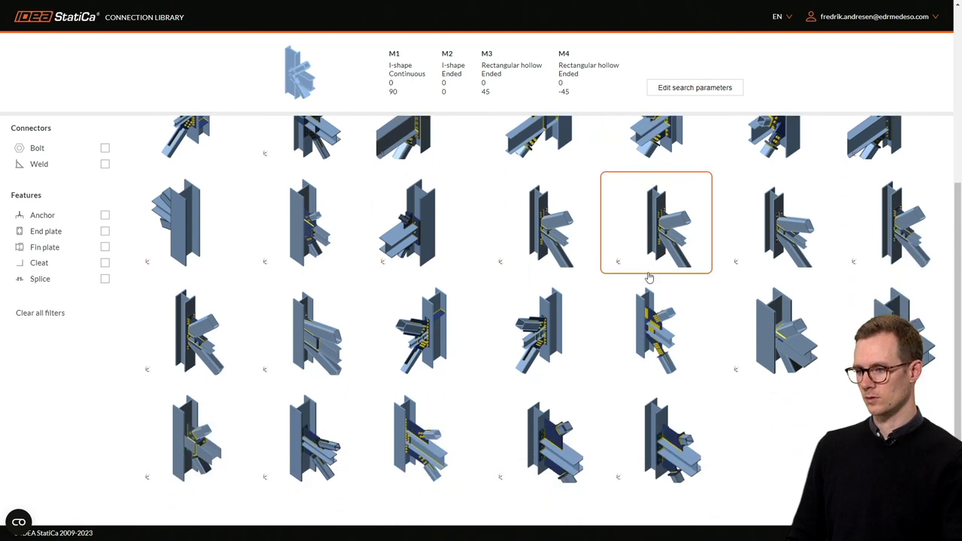
{"action": "scroll", "coordinate": [537, 297], "scroll_direction": "up", "scroll_amount": 4}
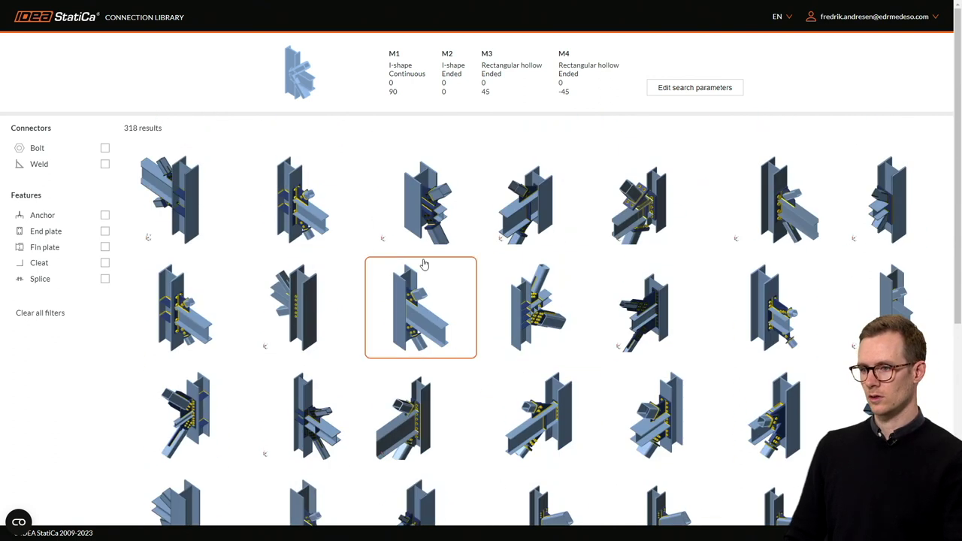
{"action": "left_click", "coordinate": [304, 216]}
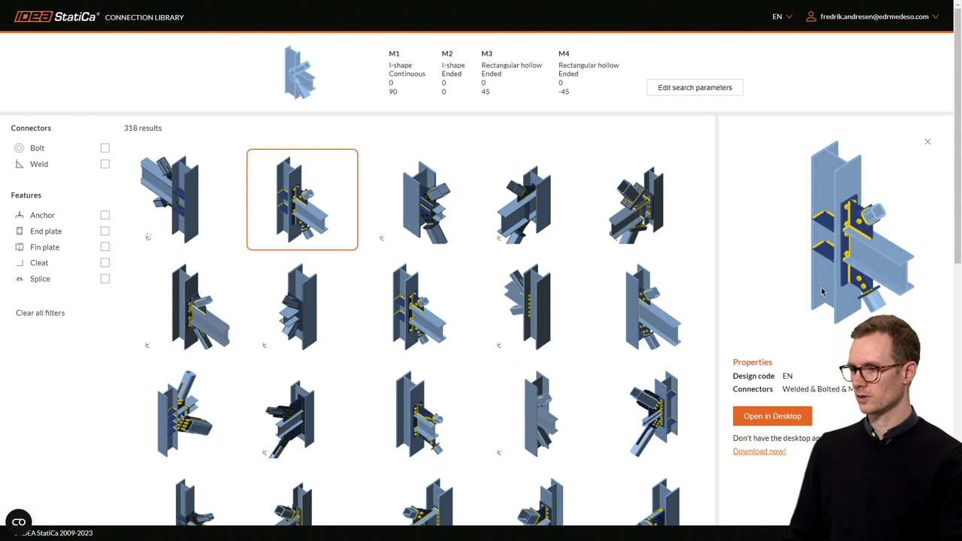
- Open the chosen design in the desktop application and show Operation 1's end plate settings
{"action": "left_click", "coordinate": [774, 418]}
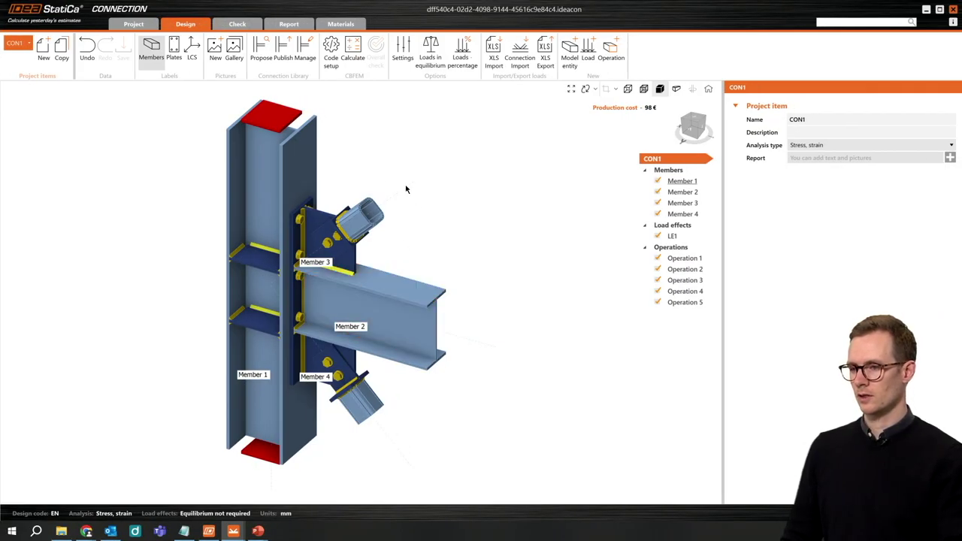
{"action": "left_click", "coordinate": [688, 259]}
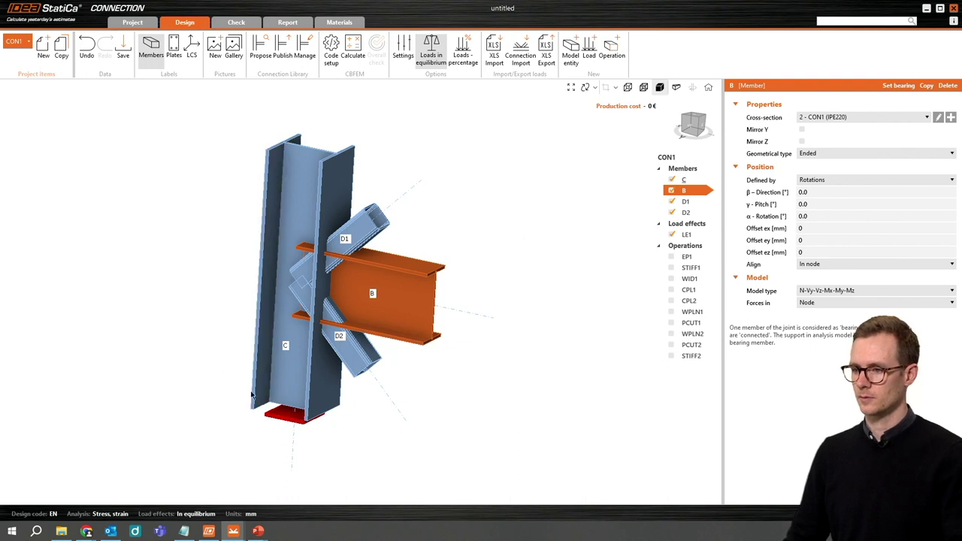
- Enable operations EP1, STIFF1, WID1, CPL1 and CPL2 without adding new ones
{"action": "left_click", "coordinate": [610, 50]}
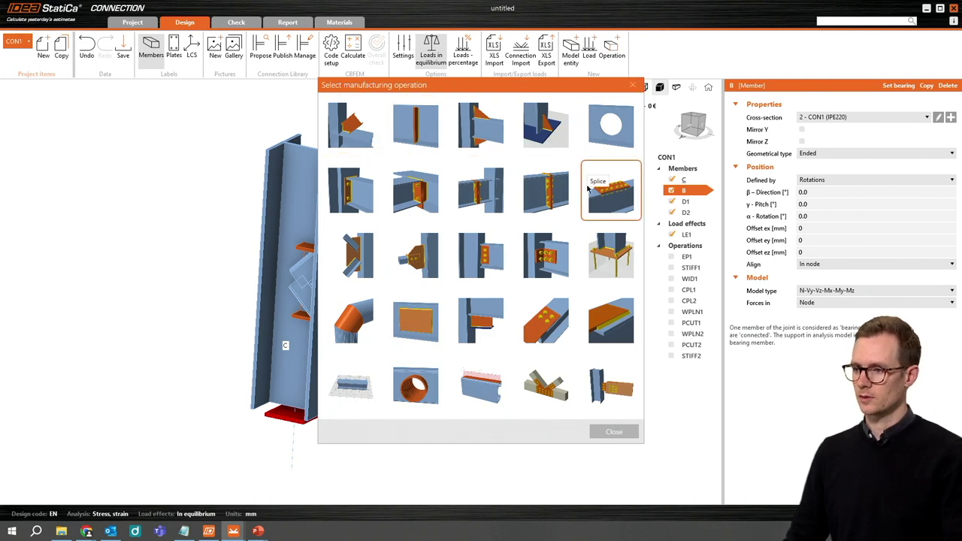
{"action": "left_click", "coordinate": [634, 86]}
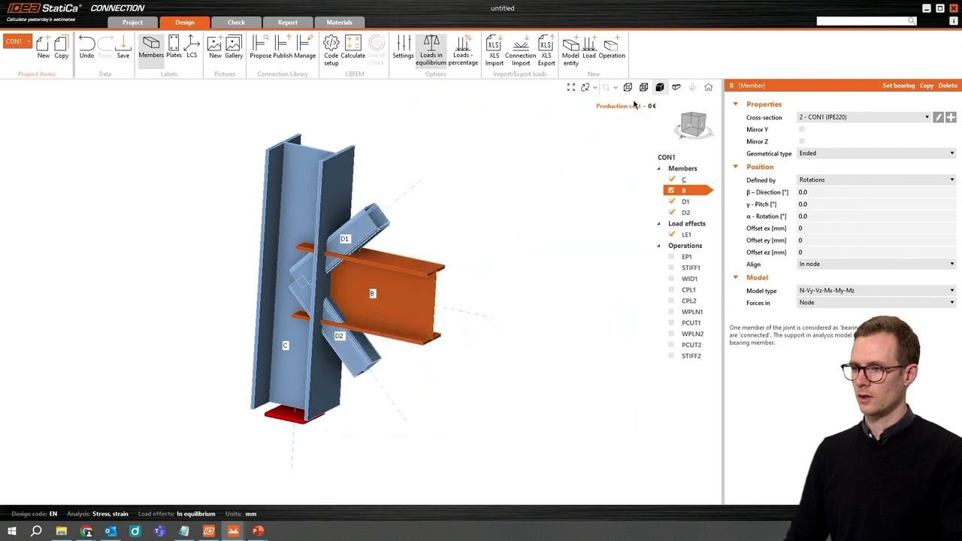
{"action": "left_click", "coordinate": [671, 257]}
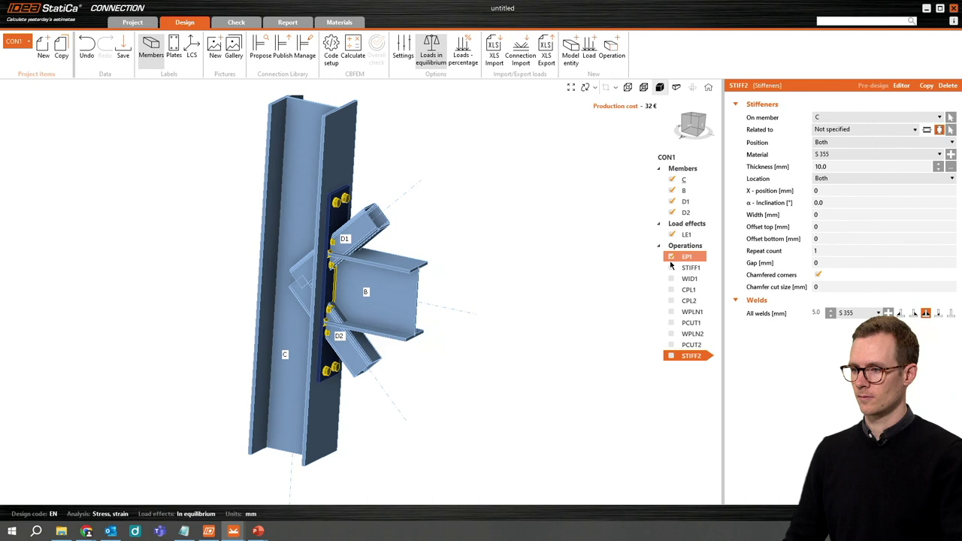
{"action": "left_click", "coordinate": [672, 268]}
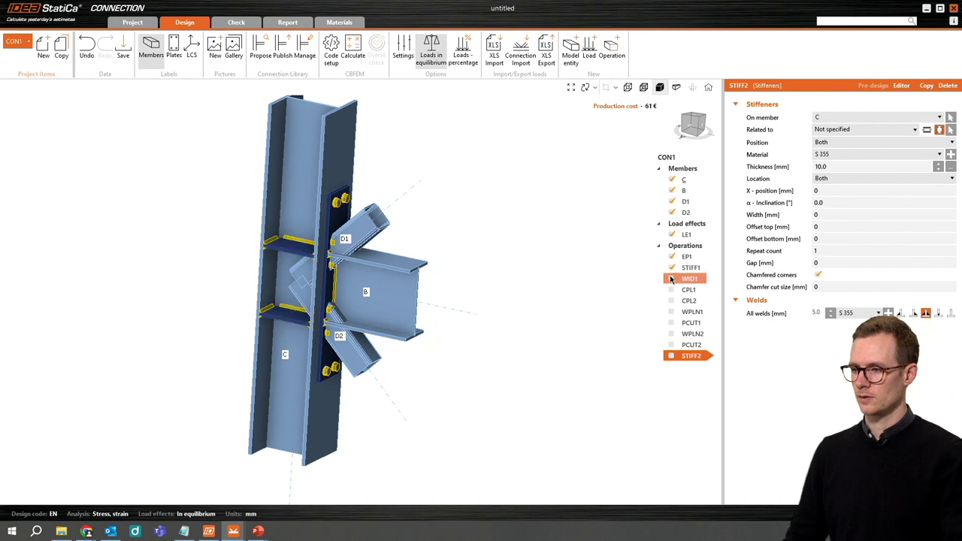
{"action": "left_click", "coordinate": [671, 280]}
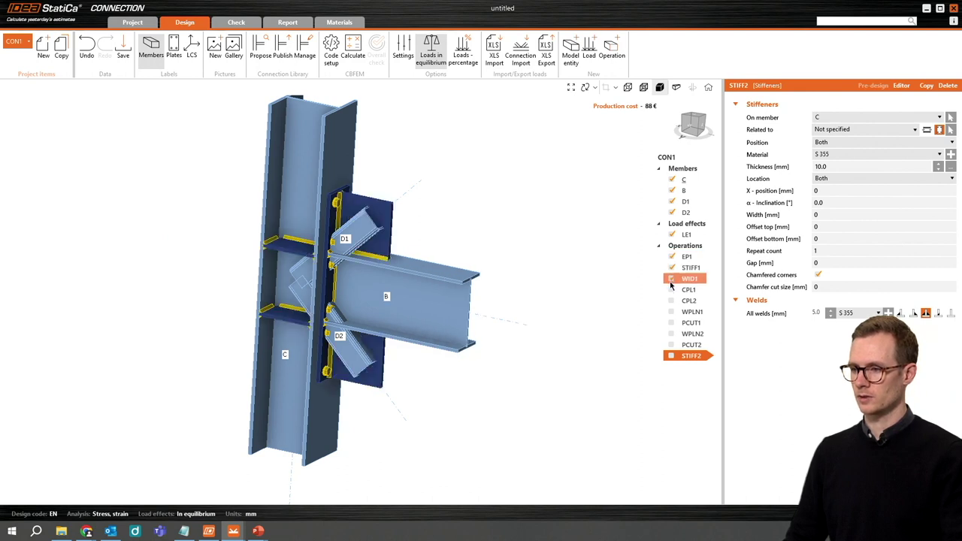
{"action": "left_click", "coordinate": [672, 290]}
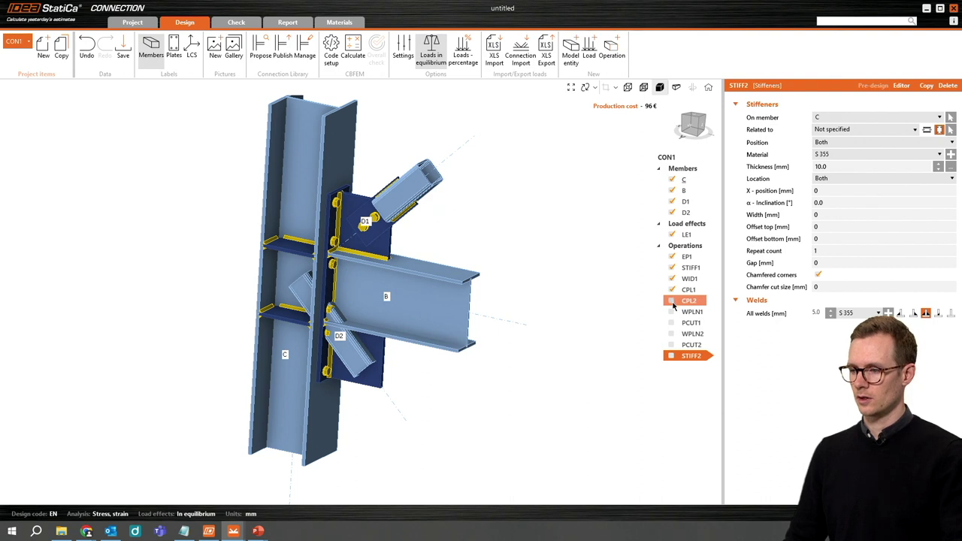
{"action": "left_click", "coordinate": [672, 300]}
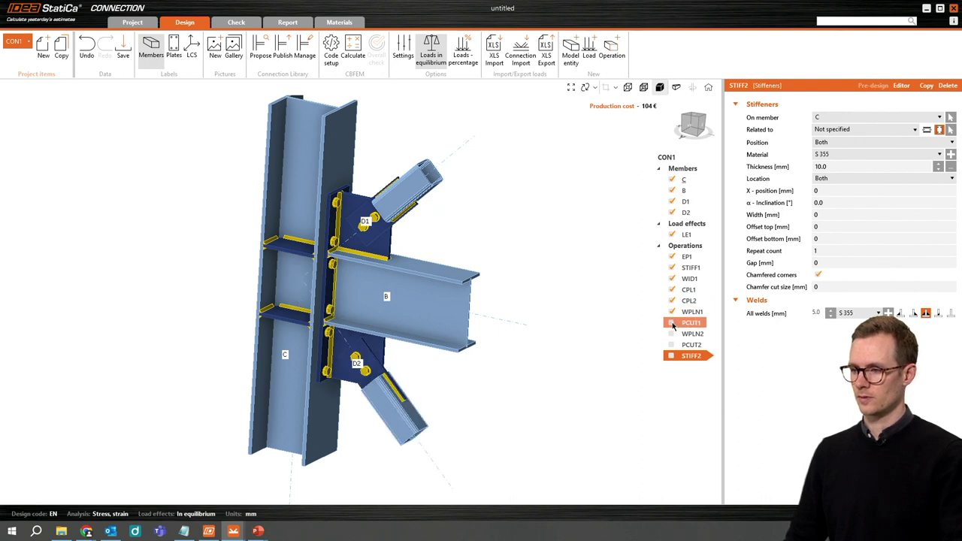
- Enable PCUT1, WPLN2, PCUT2 and STIFF2 so the column stiffener returns at 117 €
{"action": "left_click", "coordinate": [672, 324]}
{"action": "left_click", "coordinate": [672, 335]}
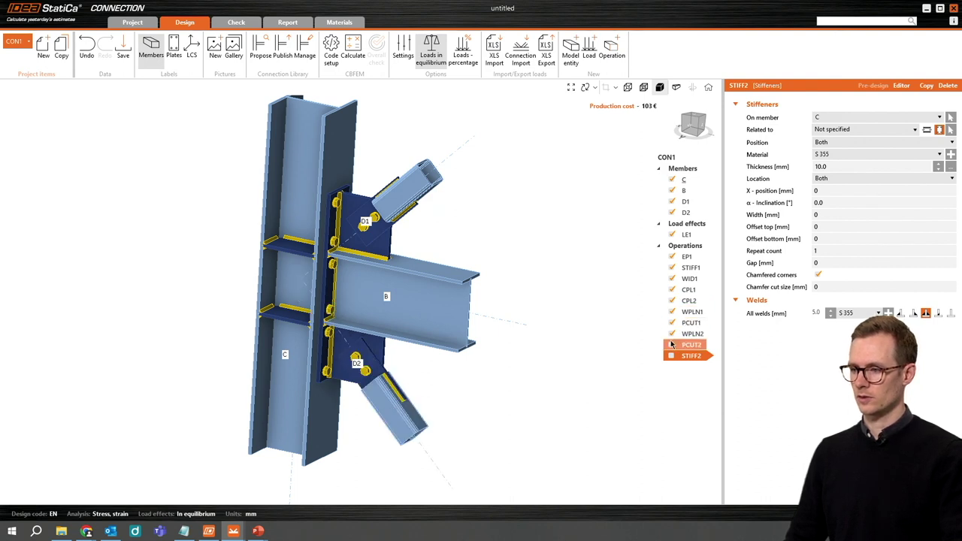
{"action": "left_click", "coordinate": [672, 345]}
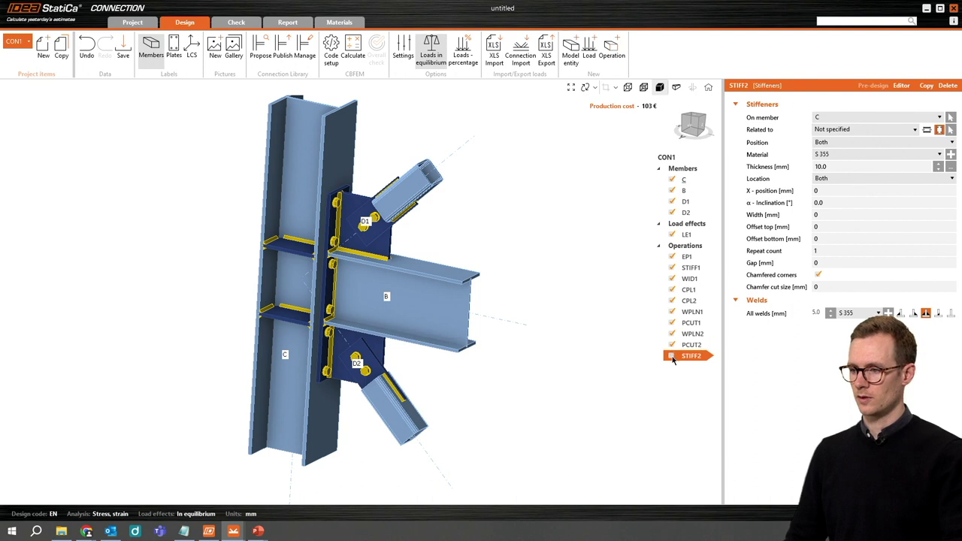
{"action": "left_click", "coordinate": [672, 356]}
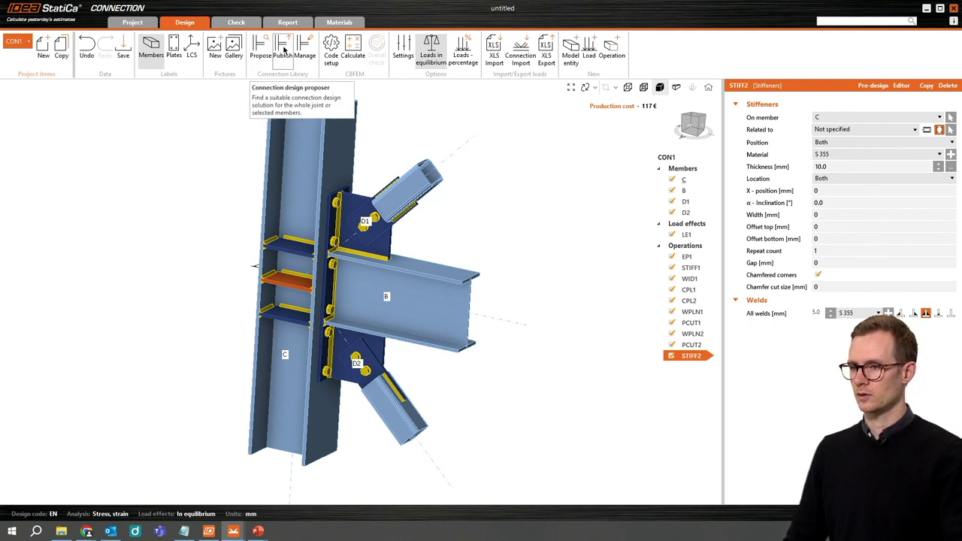
- Publish the joint under the name 'Demo 1' to the Company connection design set
{"action": "left_click", "coordinate": [283, 62]}
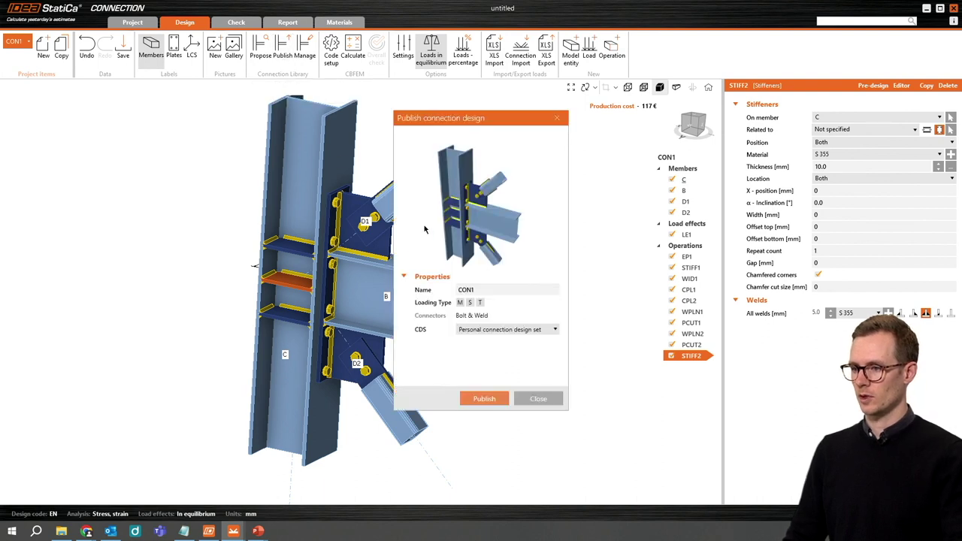
{"action": "double_click", "coordinate": [484, 289]}
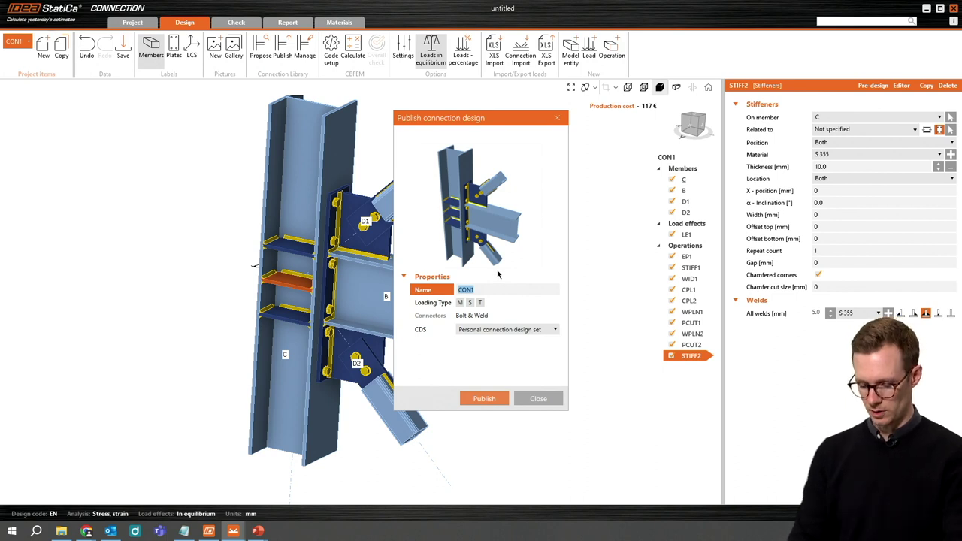
{"action": "type", "text": "Demo 1"}
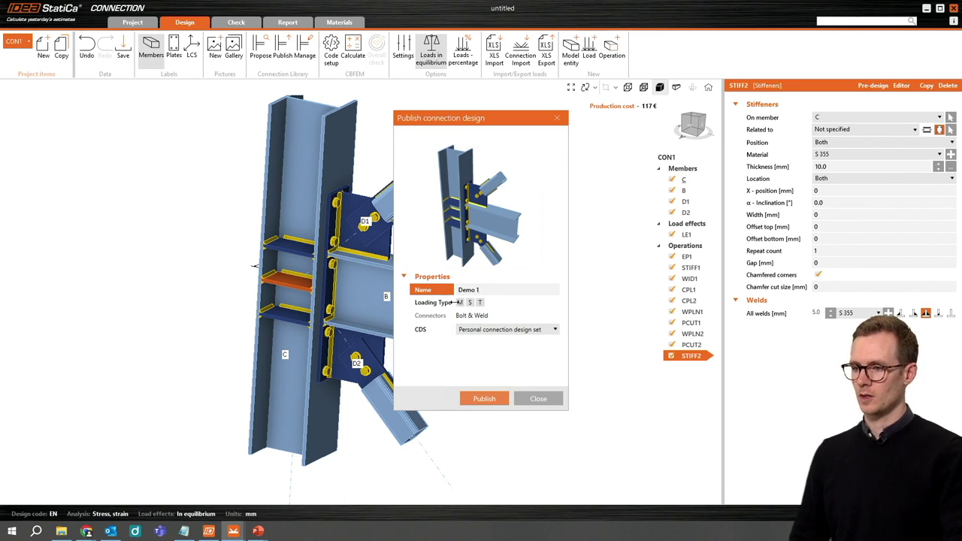
{"action": "left_click", "coordinate": [490, 332]}
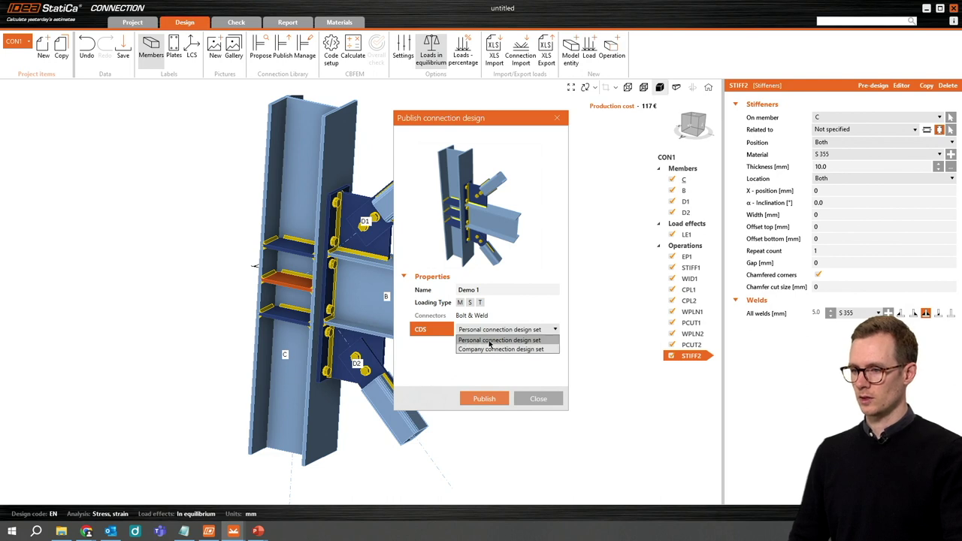
{"action": "left_click", "coordinate": [492, 349]}
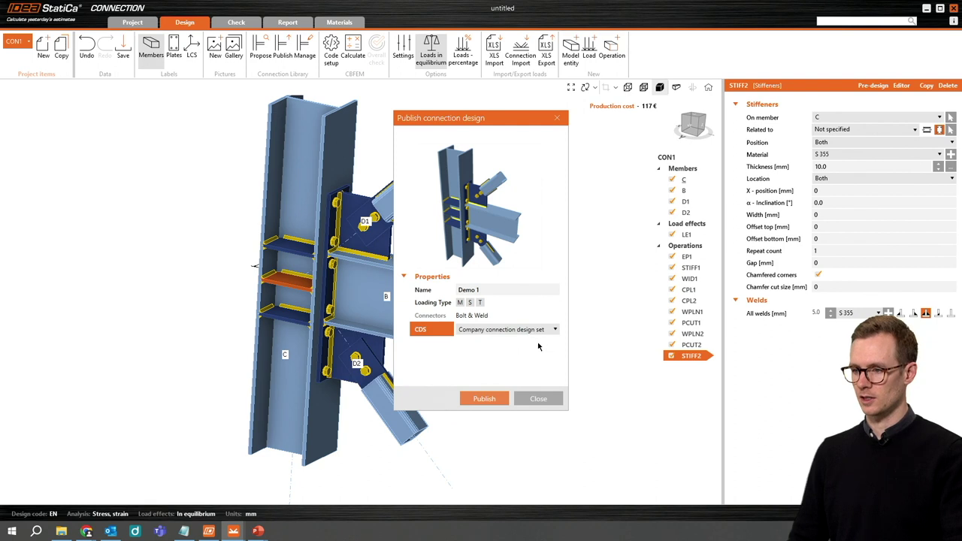
{"action": "left_click", "coordinate": [490, 401]}
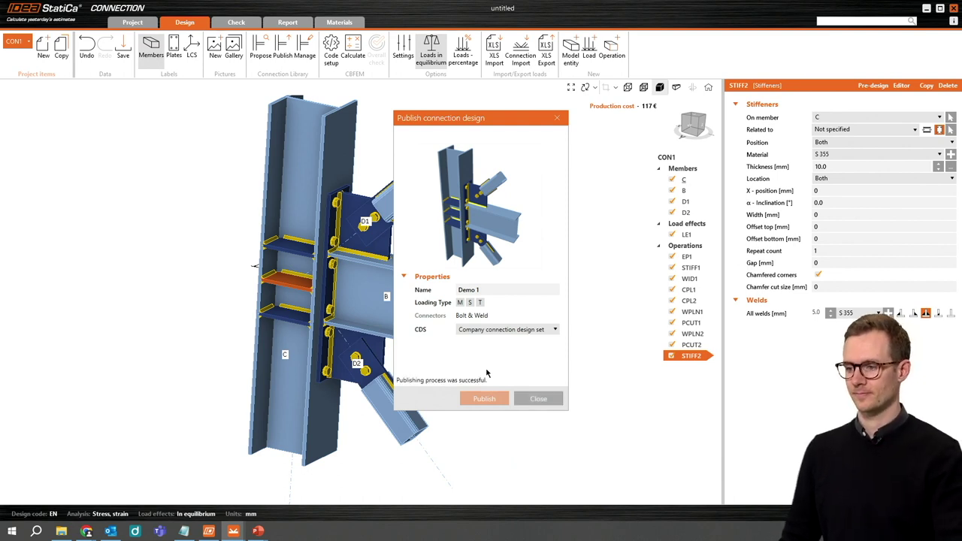
- Create a new multi-member connection CON2 from the blank design with no operations
{"action": "left_click", "coordinate": [42, 50]}
{"action": "left_click", "coordinate": [38, 77]}
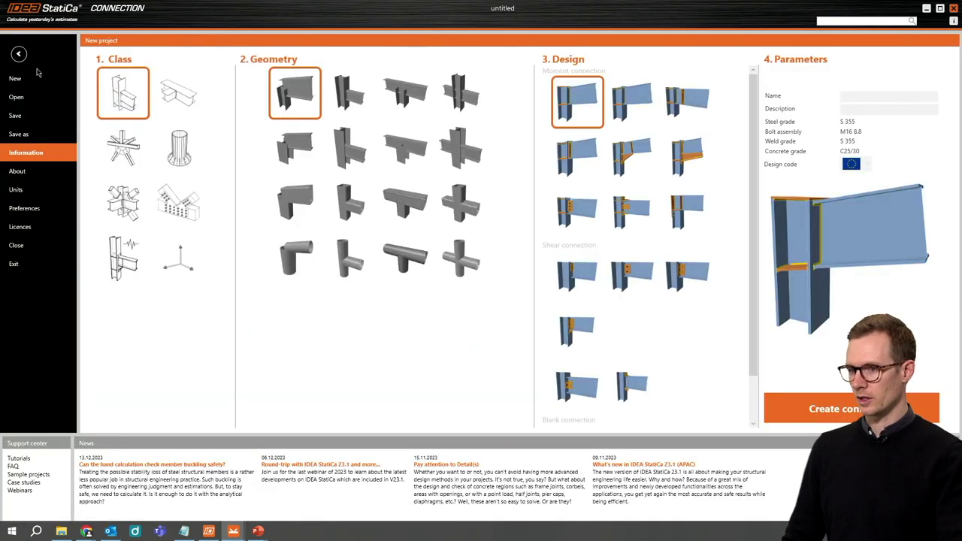
{"action": "left_click", "coordinate": [126, 196]}
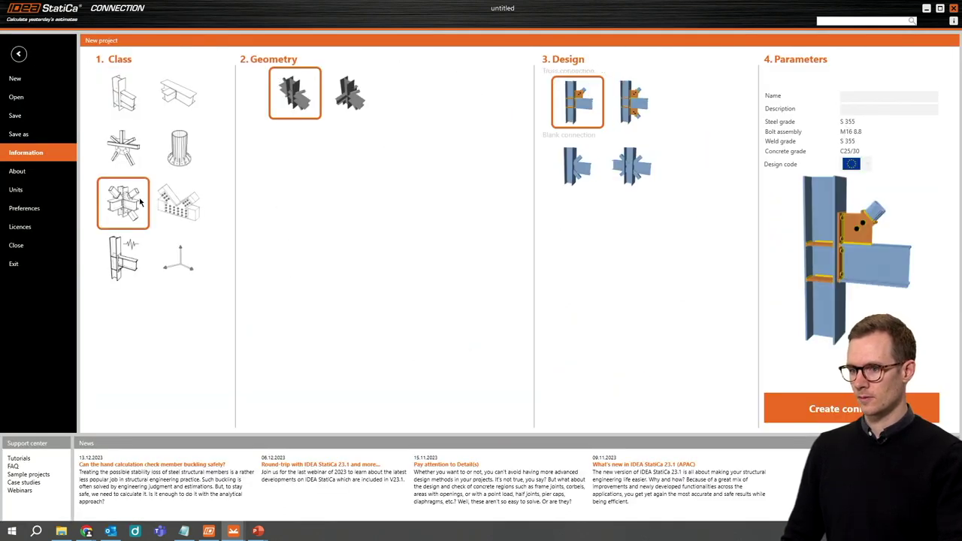
{"action": "left_click", "coordinate": [580, 170]}
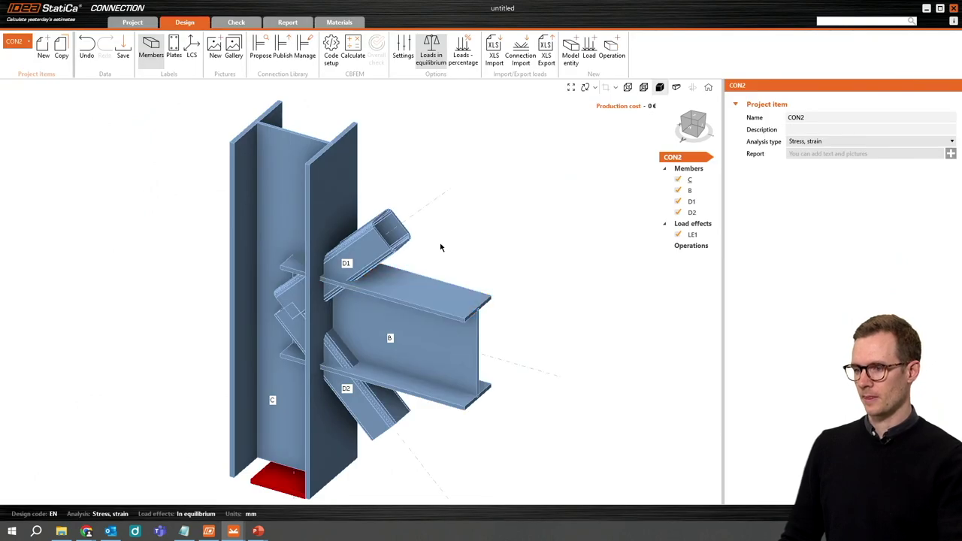
{"action": "right_click_drag", "start_coordinate": [455, 222], "coordinate": [461, 200]}
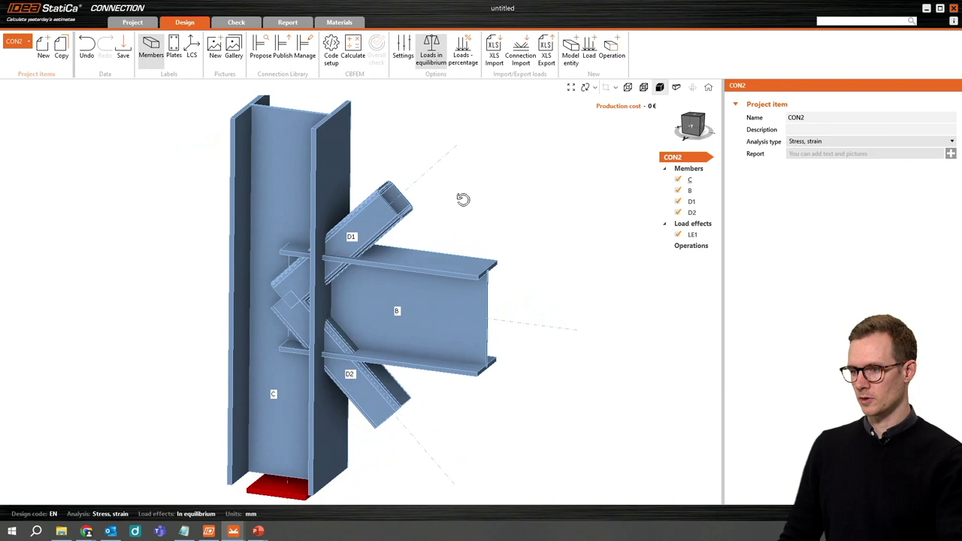
{"action": "right_click_drag", "start_coordinate": [552, 298], "coordinate": [536, 299]}
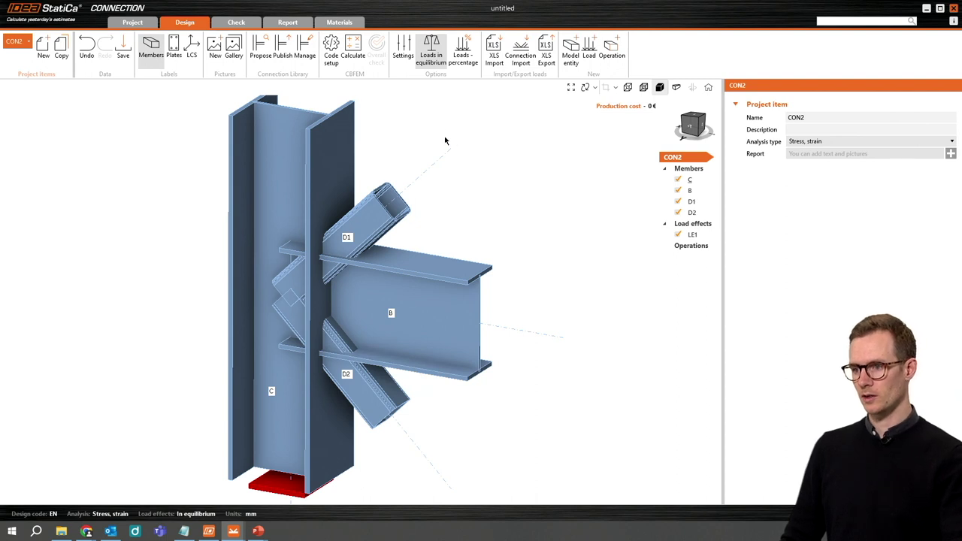
{"action": "scroll", "coordinate": [405, 131], "scroll_direction": "down", "scroll_amount": 1}
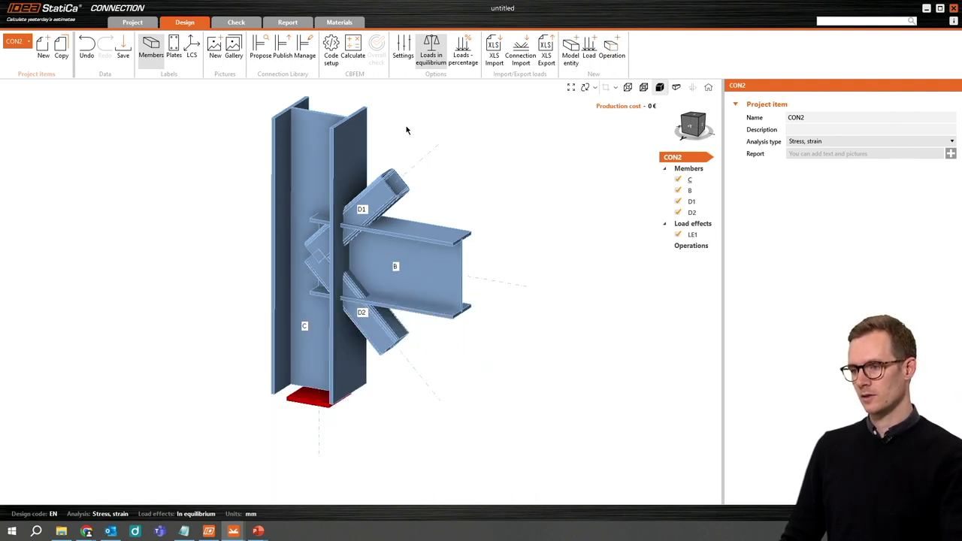
{"action": "middle_click_drag", "start_coordinate": [406, 130], "coordinate": [395, 151]}
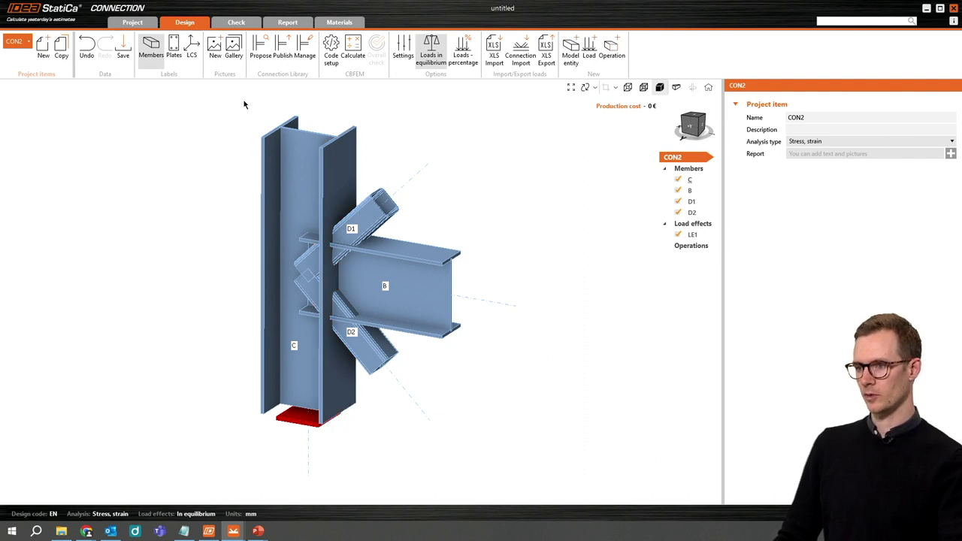
- Propose designs for CON2, showing only company ones, and apply Demo 1 with the default bolt
{"action": "left_click", "coordinate": [260, 58]}
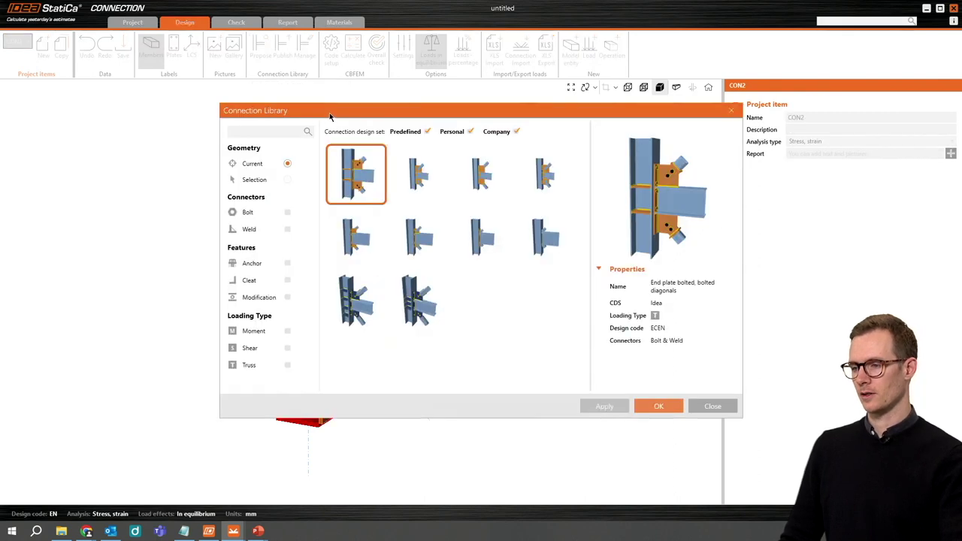
{"action": "left_click", "coordinate": [427, 132]}
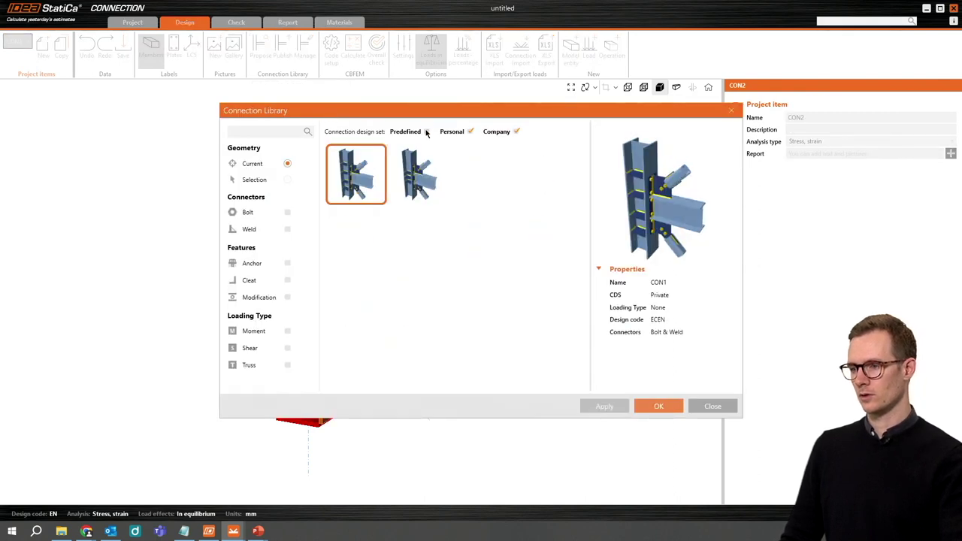
{"action": "left_click", "coordinate": [471, 133]}
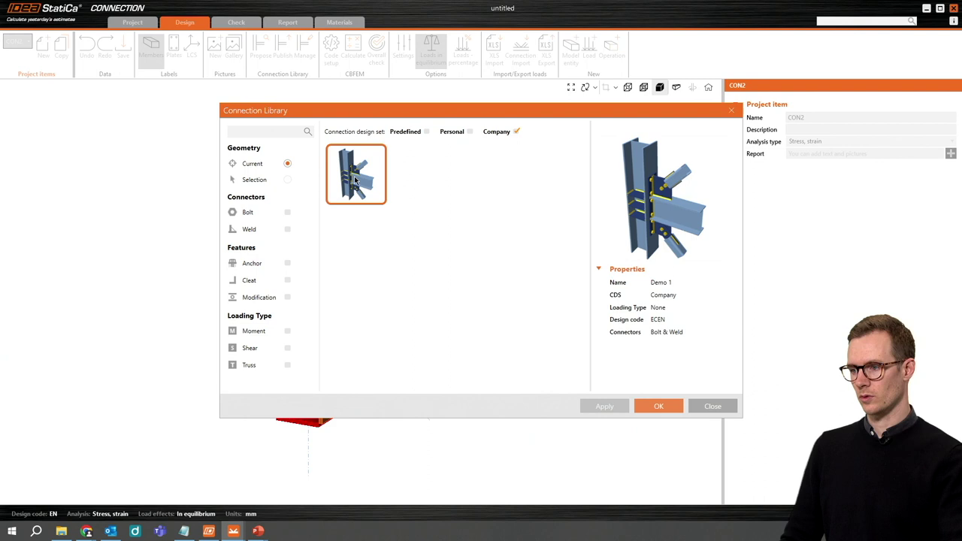
{"action": "left_click", "coordinate": [659, 407]}
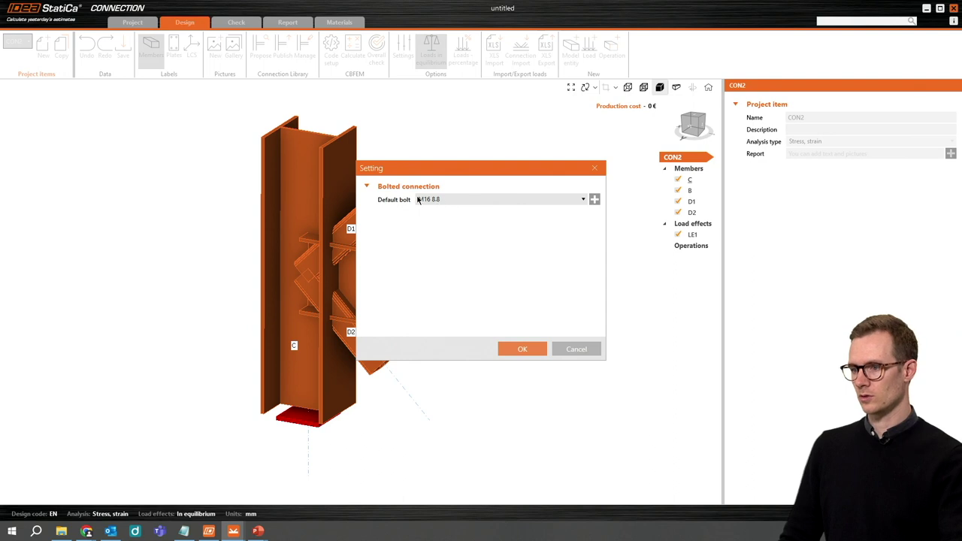
{"action": "left_click", "coordinate": [521, 350]}
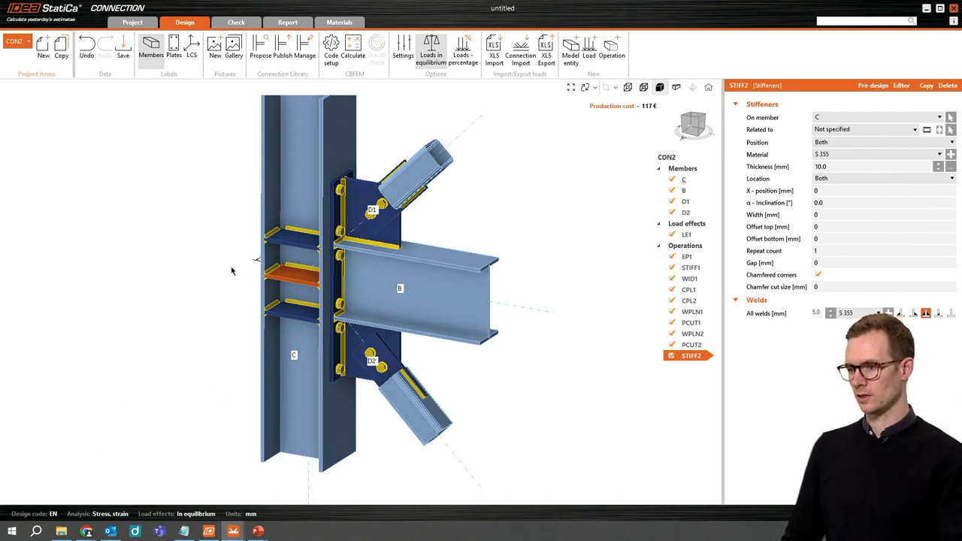
- Select beam B and set its γ-Pitch to 5°
{"action": "right_click_drag", "start_coordinate": [518, 304], "coordinate": [496, 315]}
{"action": "left_click", "coordinate": [436, 315]}
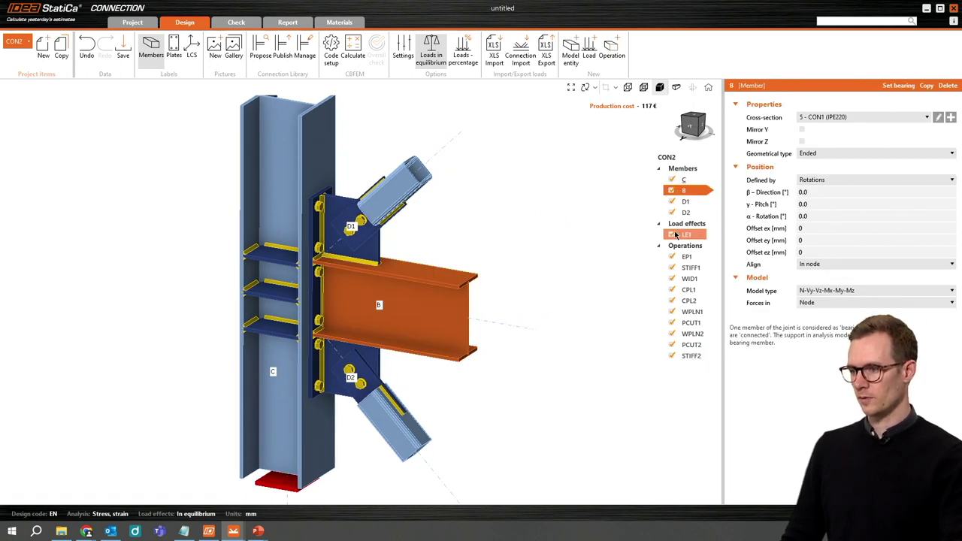
{"action": "left_click", "coordinate": [814, 204]}
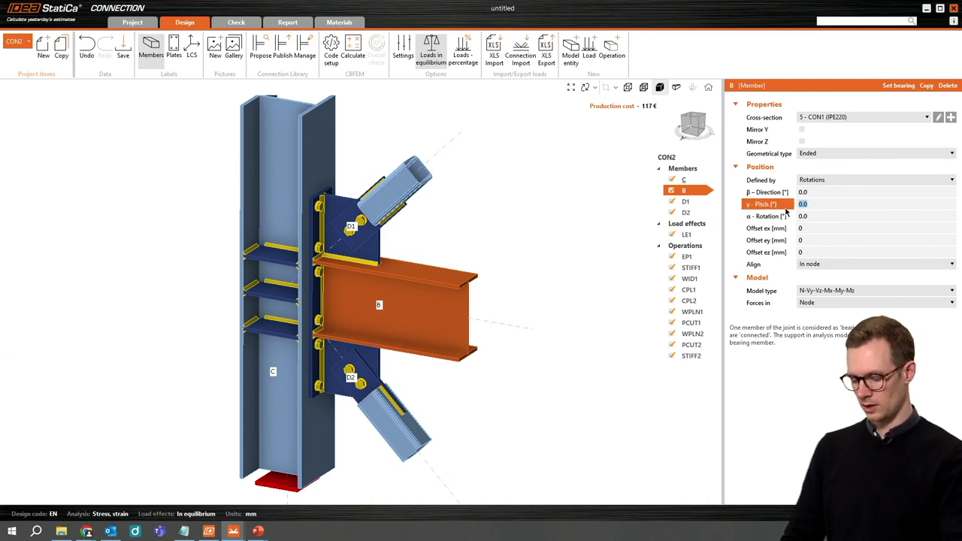
{"action": "type", "text": "5"}
{"action": "key", "text": "Return"}
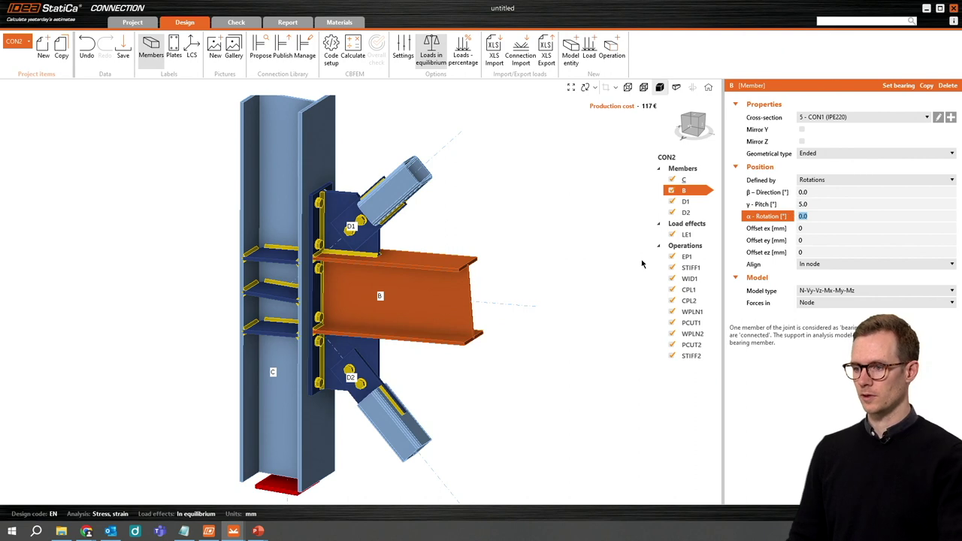
{"action": "right_click_drag", "start_coordinate": [441, 282], "coordinate": [421, 282]}
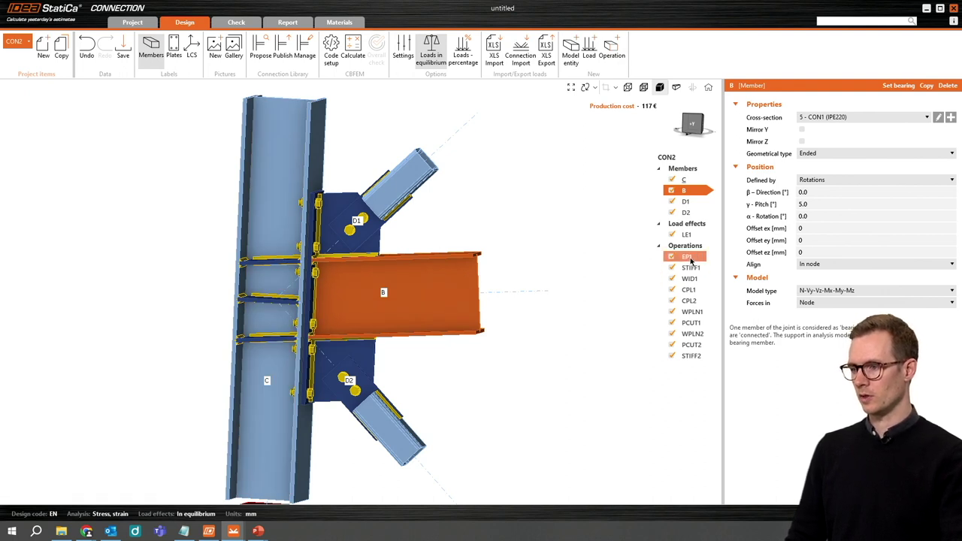
{"action": "right_click_drag", "start_coordinate": [583, 272], "coordinate": [529, 275]}
{"action": "scroll", "coordinate": [533, 273], "scroll_direction": "down", "scroll_amount": 2}
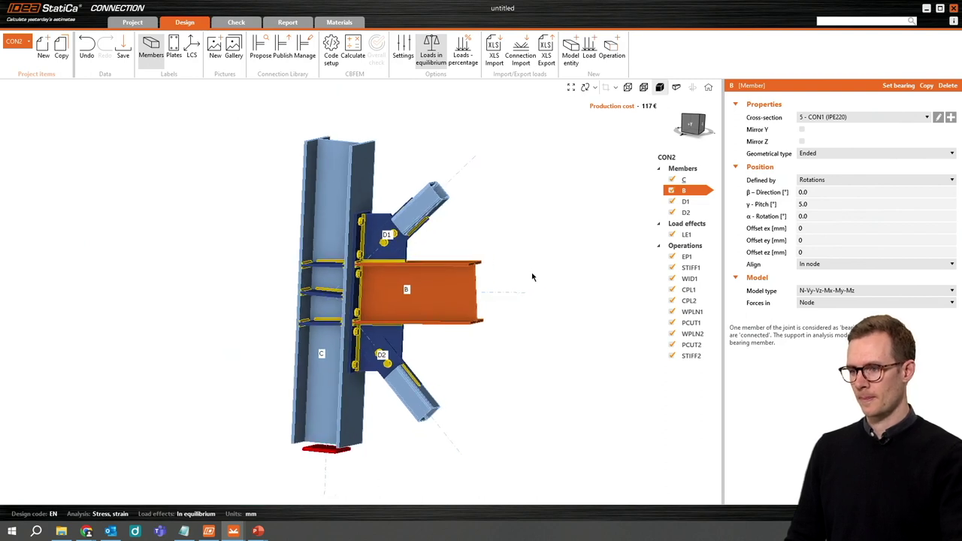
- Open the library Manage window and toggle the Personal filter off and back on
{"action": "left_click", "coordinate": [305, 60]}
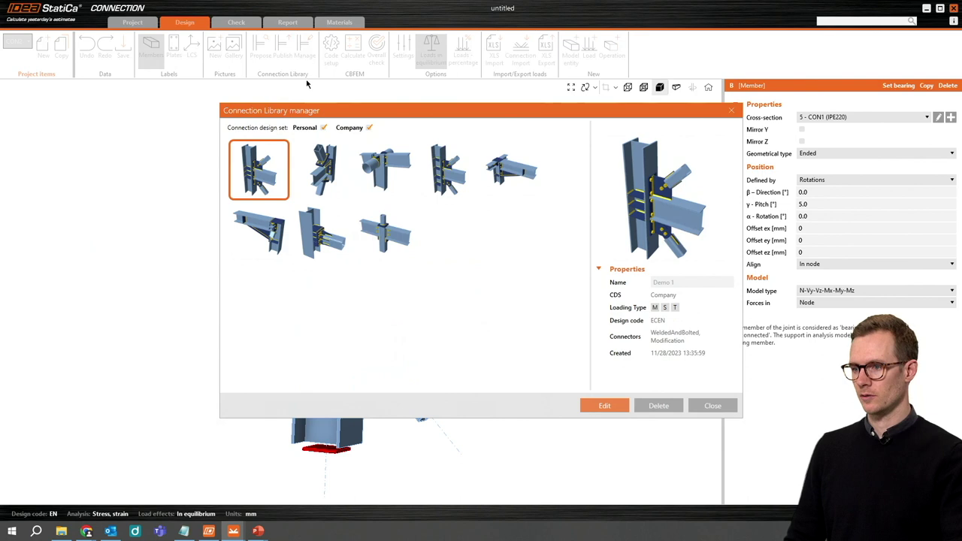
{"action": "left_click", "coordinate": [324, 128]}
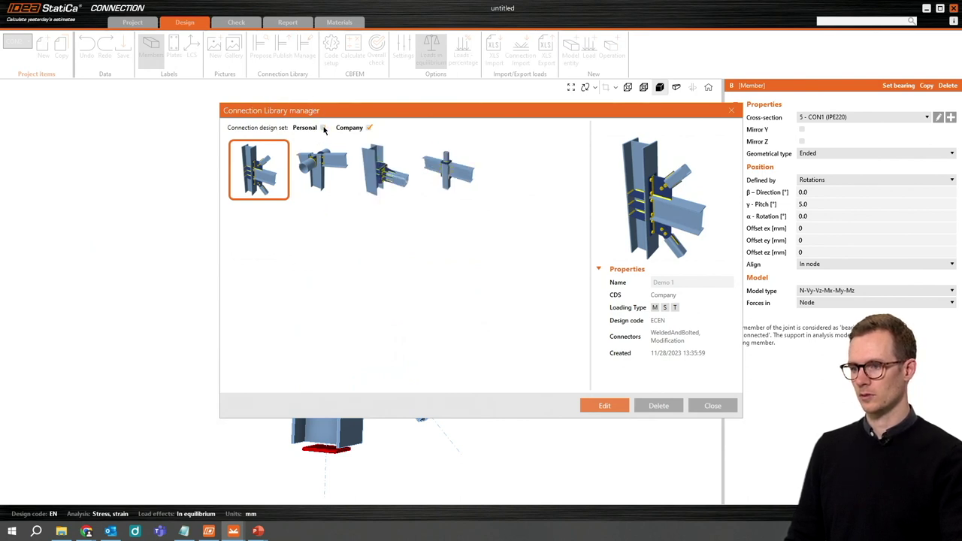
{"action": "left_click", "coordinate": [324, 128]}
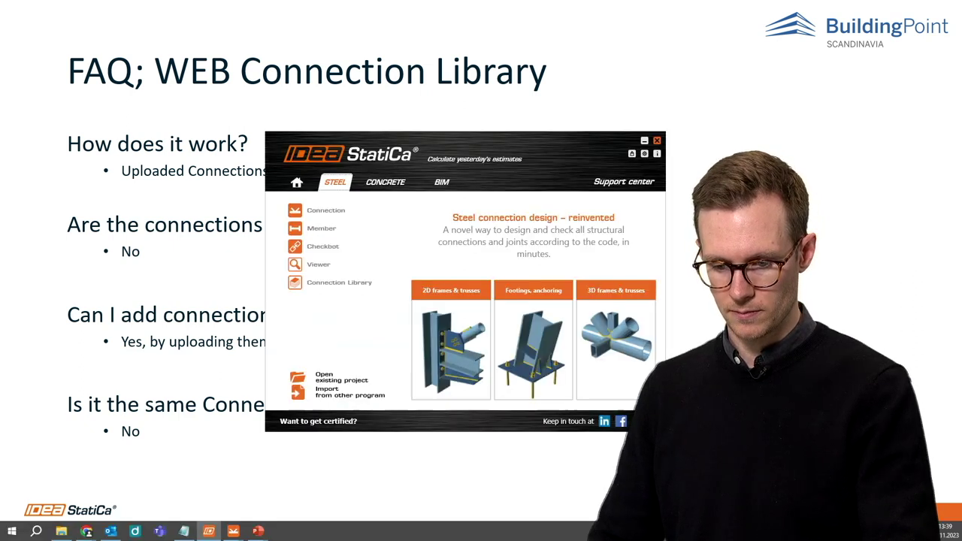
- Start IDEA StatiCa Viewer from the launcher's Steel tab to reach its project start screen
{"action": "left_click", "coordinate": [320, 267]}
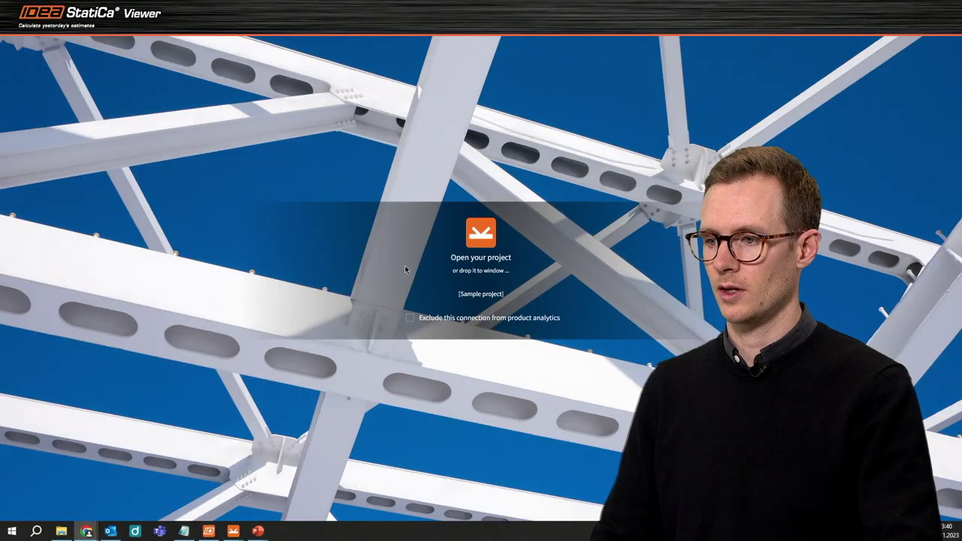